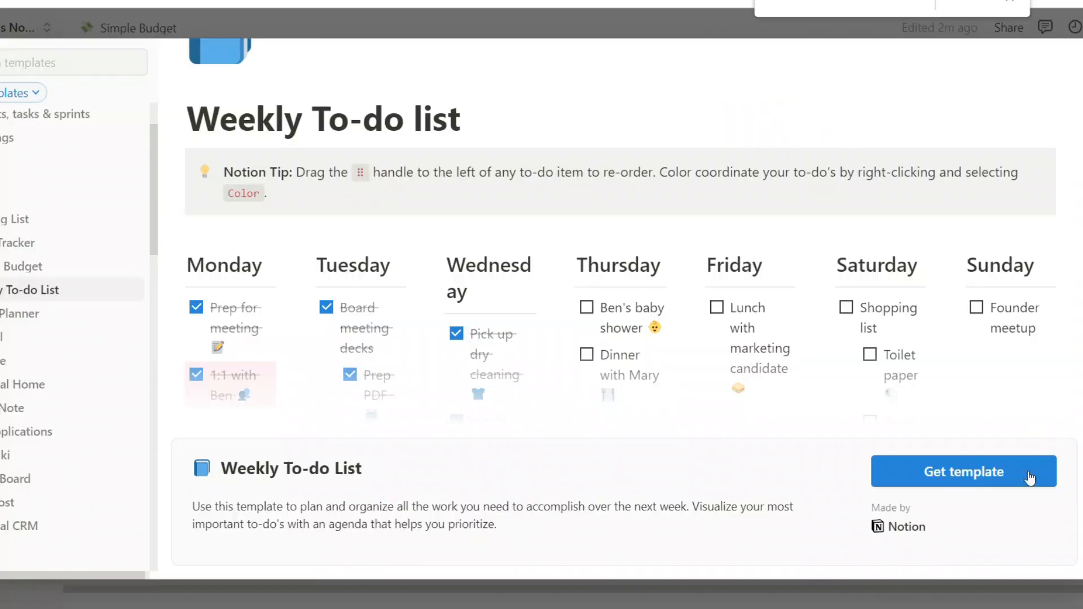
Add the Weekly To-do List template and personalise its page title with the owner's possessive first name before "Weekly To-do list".
click(1010, 476)
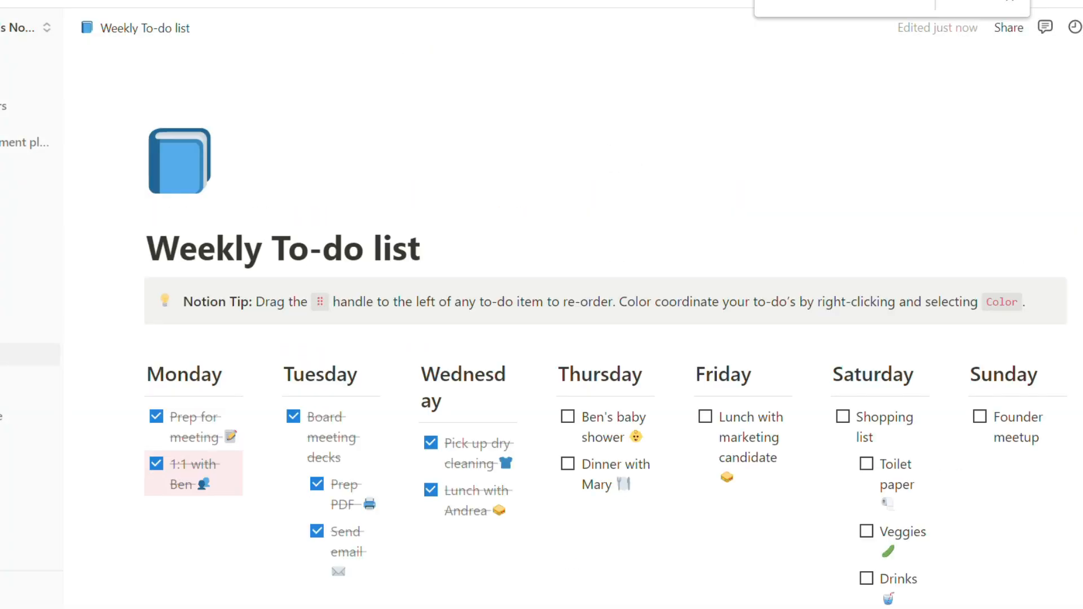
scroll(282, 249, down, 1)
drag(262, 225, 162, 242)
text(Miranda's)
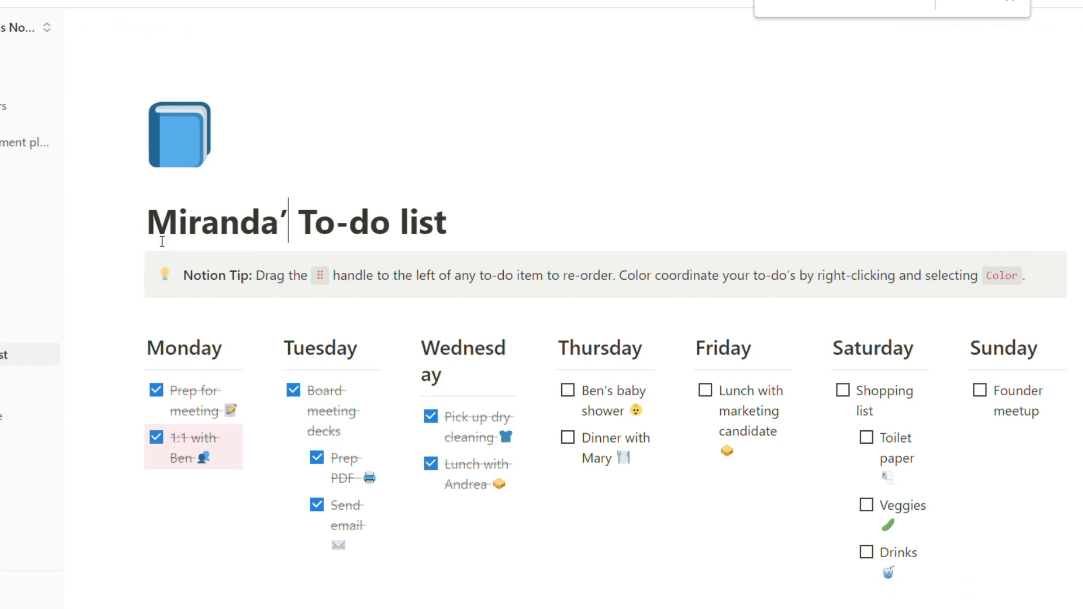
text( Week)
text(;y)
key(BackSpace)
key(BackSpace)
text(ly)
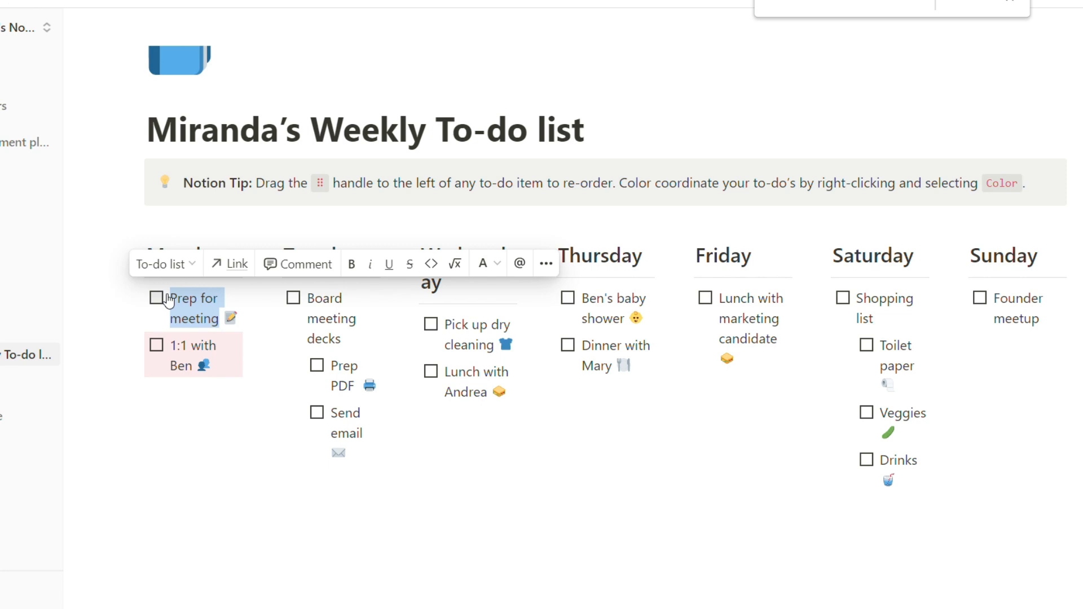
Replace Monday's first to-do with "Drop off diapers w/" followed by the companion's first name.
text(Drop off diapers w)
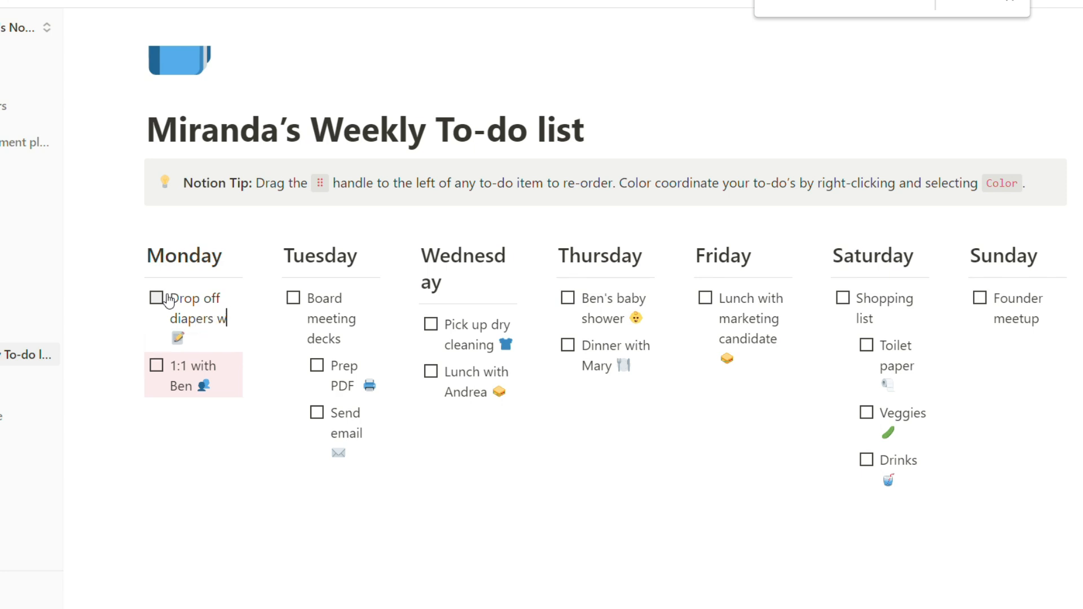
text(/Cass)
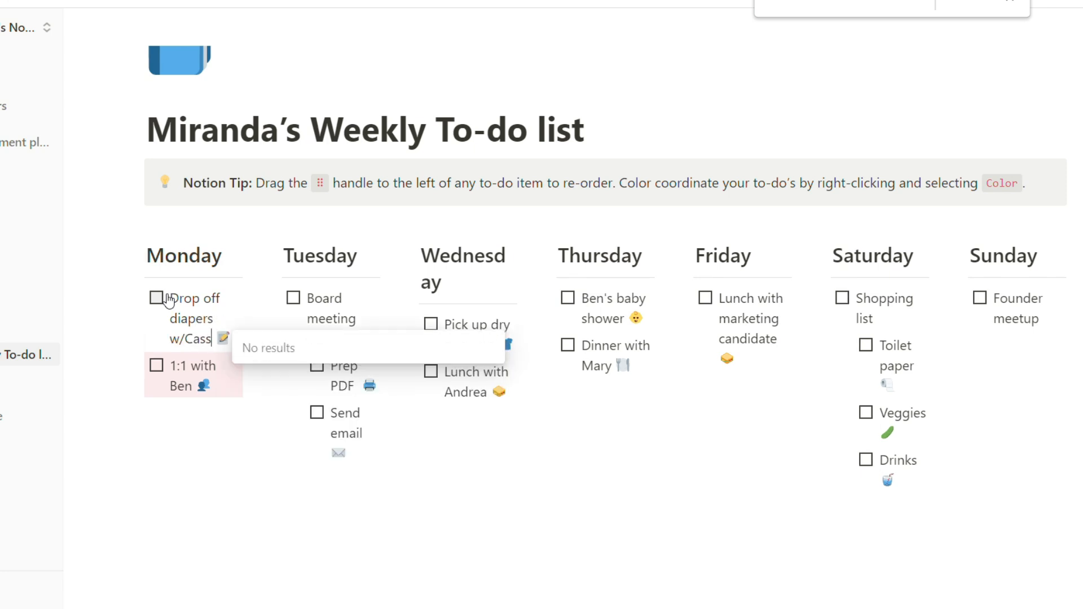
text(ie)
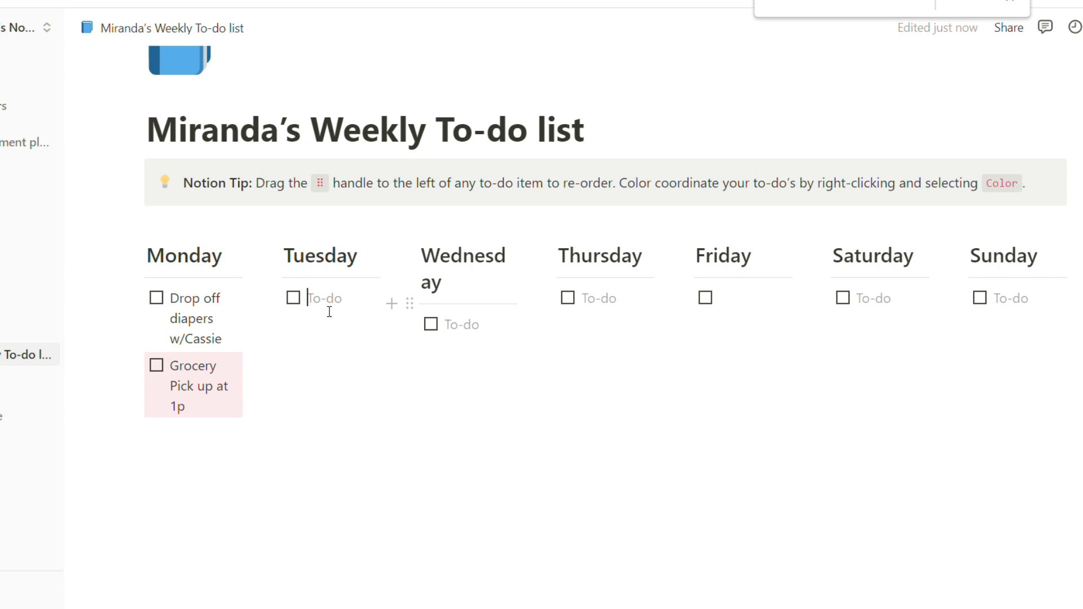
Fill Tuesday with the to-dos "6 miles recovery run + upper body", "Work 615a-8p" and "Dinner *film for YT".
text(6 miles recovery )
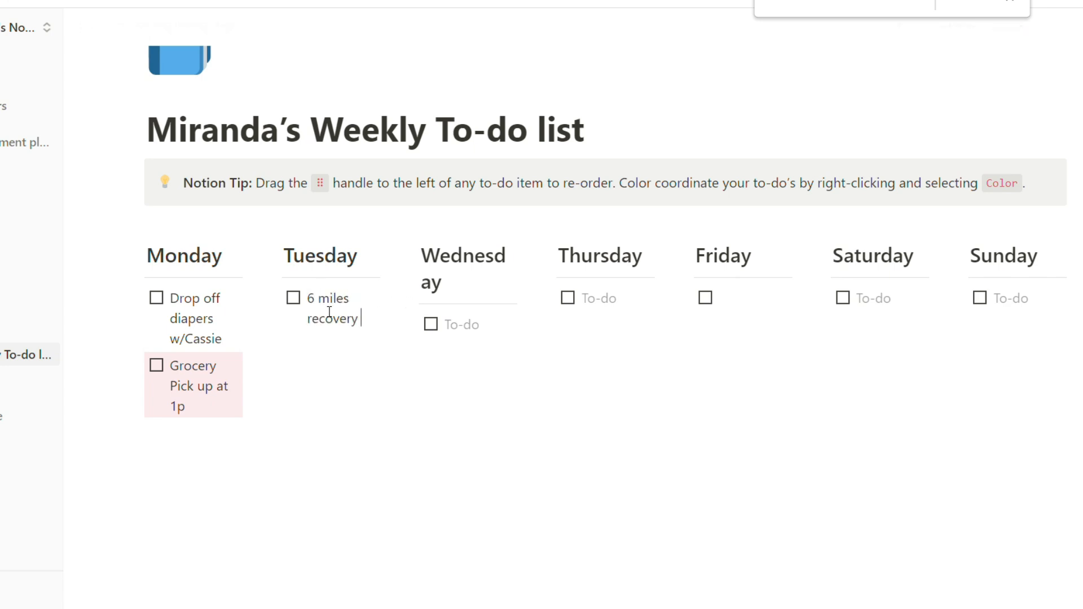
text(run + upper body)
key(Return)
text(Work 615)
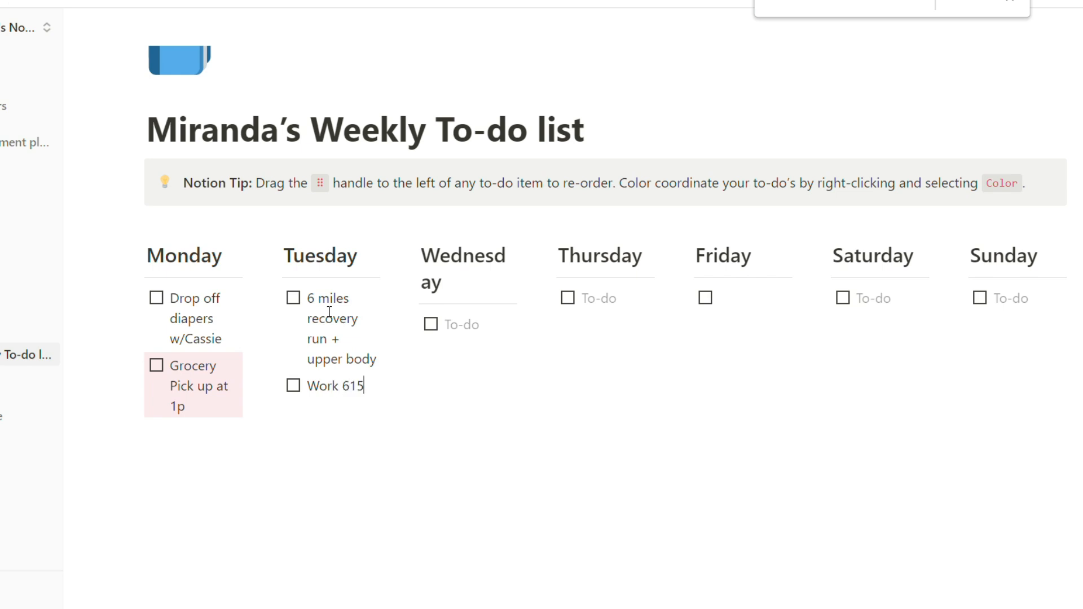
text(a-8)
key(BackSpace)
text(8p)
key(Return)
text(Dinner)
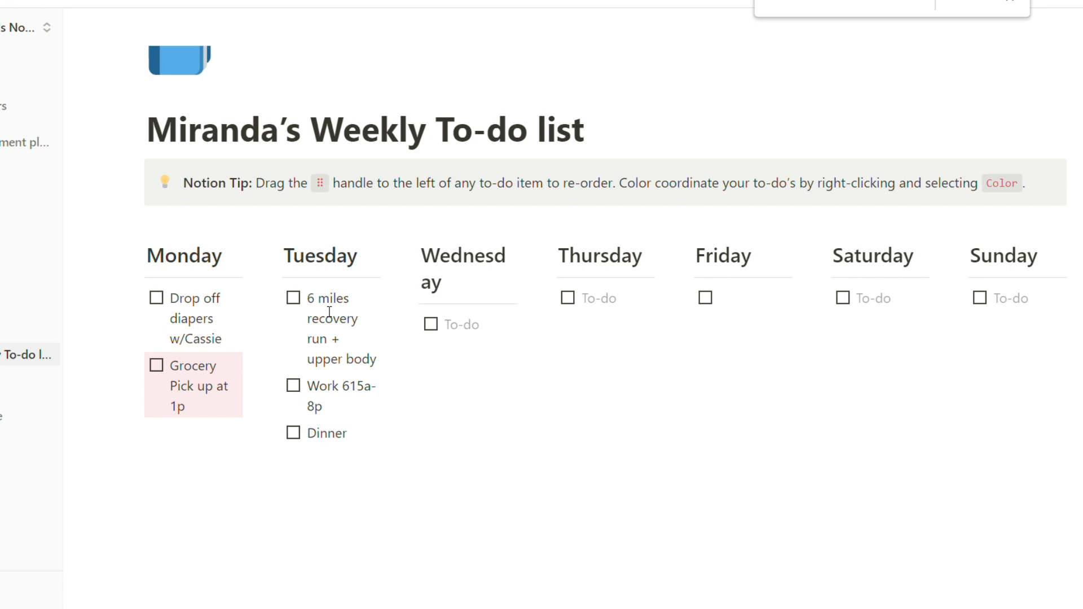
text( *film for YT)
Enter "7 miles + yoga" as Wednesday's first to-do and add an empty to-do below it.
click(460, 331)
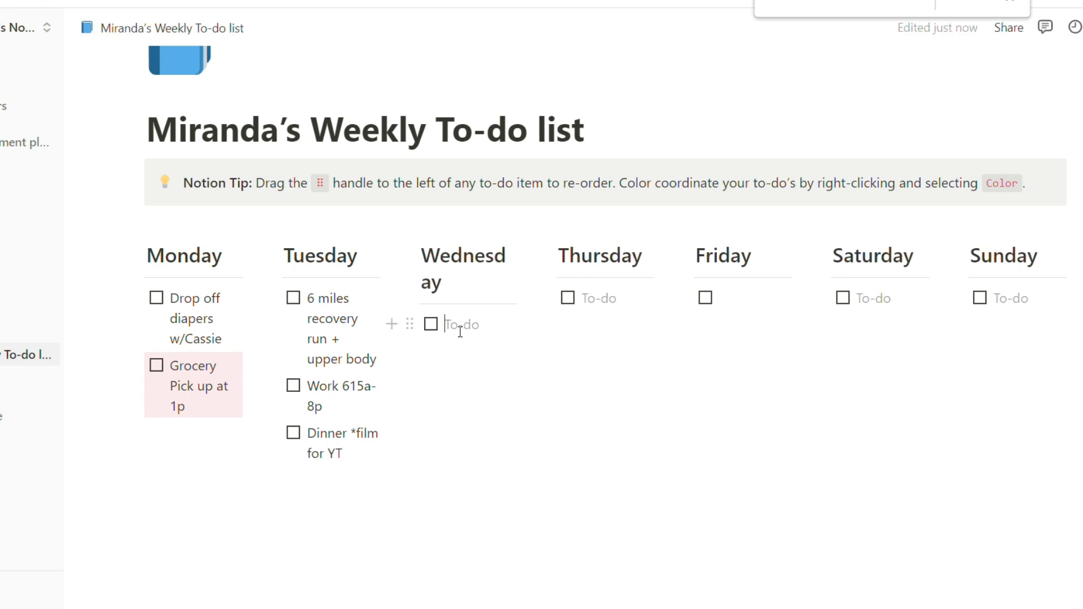
text(7 miles + yoga)
key(Return)
text(Pic)
key(BackSpace)
key(BackSpace)
key(BackSpace)
text(P)
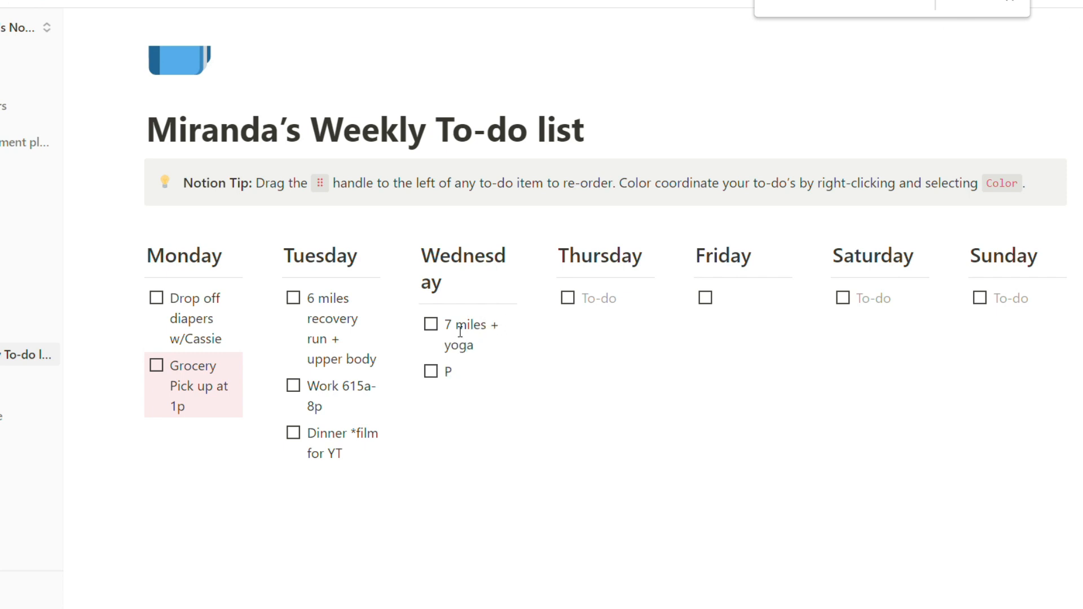
text(ick up)
key(BackSpace)
key(BackSpace)
key(BackSpace)
key(BackSpace)
key(BackSpace)
key(BackSpace)
key(BackSpace)
Enter "Order side buffet table" as Wednesday's second to-do.
text(Order side d)
key(BackSpace)
text(buffet table)
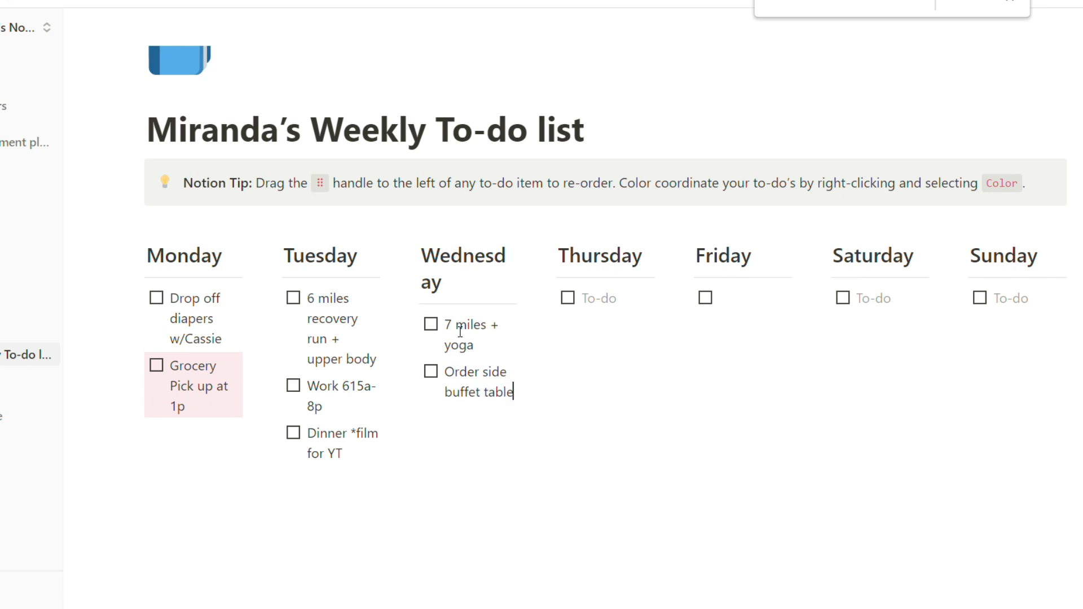
Enter the to-dos "7 miles + lower body" and "work 615a-8p" under Thursday.
click(604, 312)
text(7 miles + lower body)
key(Return)
text(work 615a-8p)
key(Return)
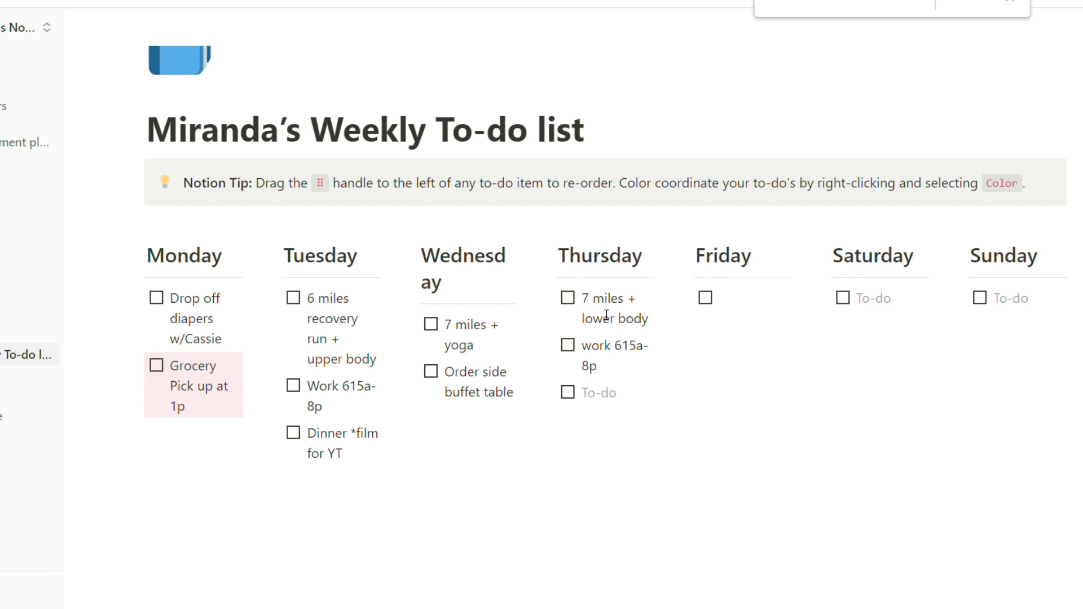
Add "Doctors appt 830a & 1015a *bring forms" as Thursday's third to-do.
text(Doctors appt 830a )
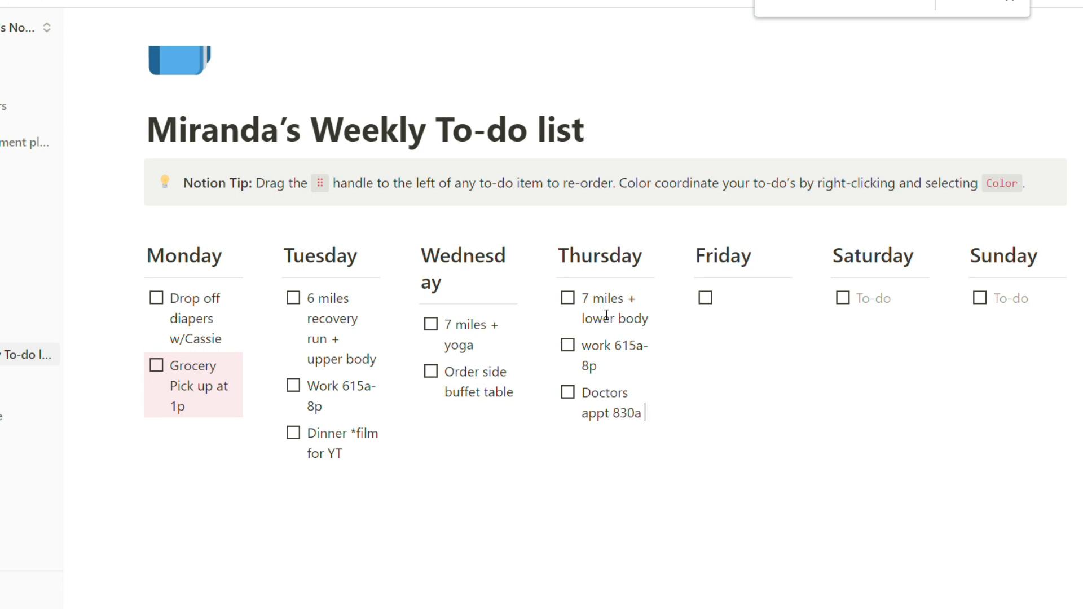
text(& 1015a)
key(Return)
key(BackSpace)
key(BackSpace)
text(*bring forms)
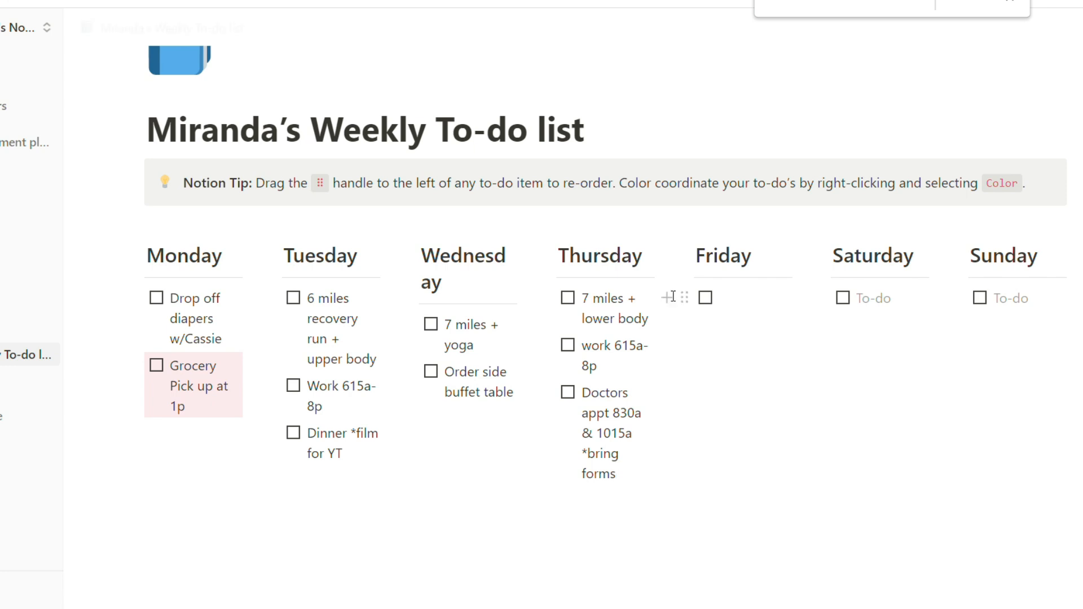
Enter "5 miles recovery" as Friday's first to-do.
click(736, 307)
text(5 miles recover)
text(+STRET)
key(BackSpace)
key(BackSpace)
key(BackSpace)
key(BackSpace)
key(BackSpace)
key(BackSpace)
key(BackSpace)
text(ry)
key(Return)
text(2q)
key(BackSpace)
key(BackSpace)
text(work)
key(BackSpace)
key(BackSpace)
key(BackSpace)
key(BackSpace)
text(order)
key(BackSpace)
key(BackSpace)
key(BackSpace)
key(BackSpace)
key(BackSpace)
key(BackSpace)
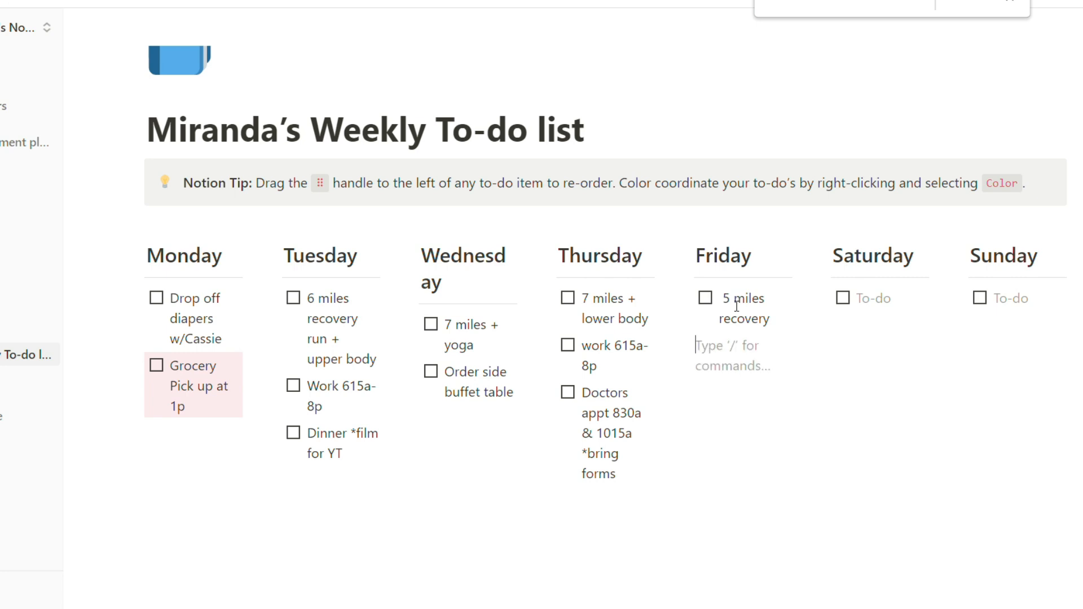
Add the to-do "Order UBER" at the end of Thursday's list, below the doctors appointment.
click(633, 488)
key(Return)
text(Order UBER)
Add an empty to-do directly below "5 miles recovery" under Friday.
click(735, 340)
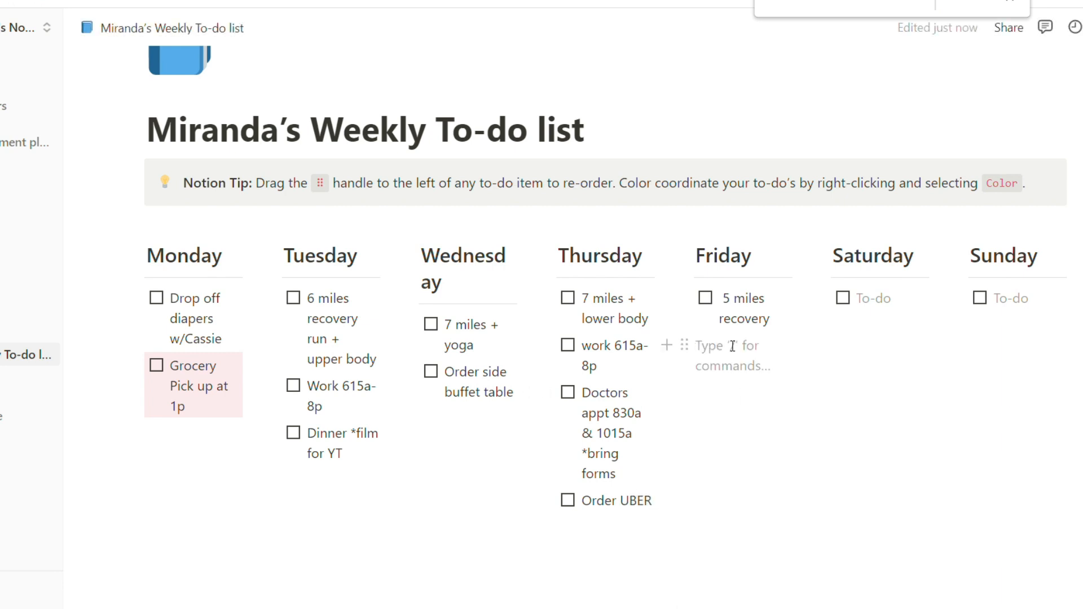
click(781, 328)
key(Return)
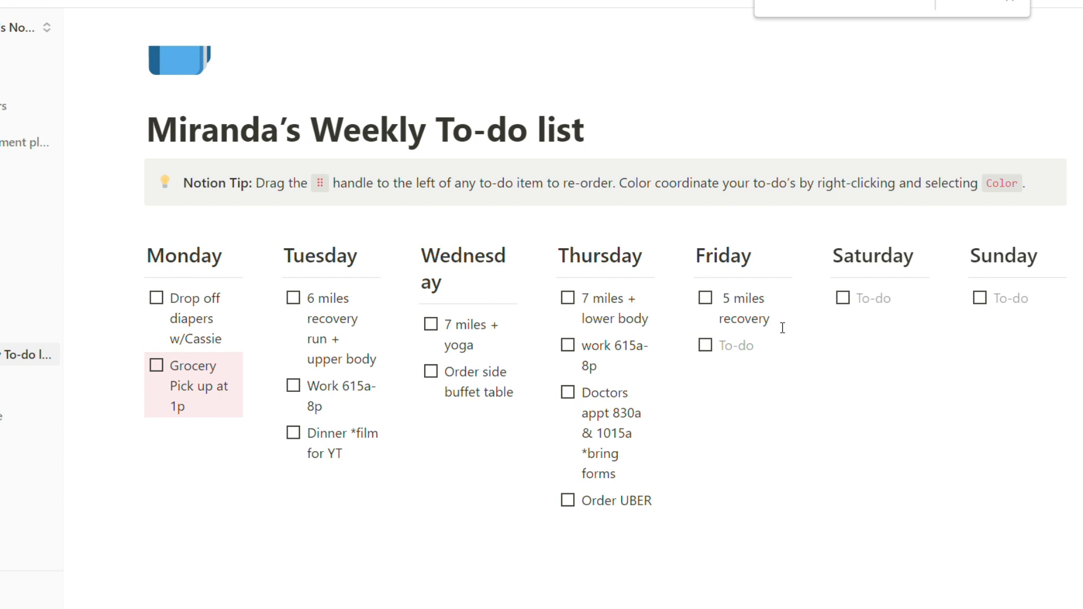
Add the to-dos "GC order at 4p" and "Dry cleaning drop off" below the buffet table item under Wednesday.
click(440, 435)
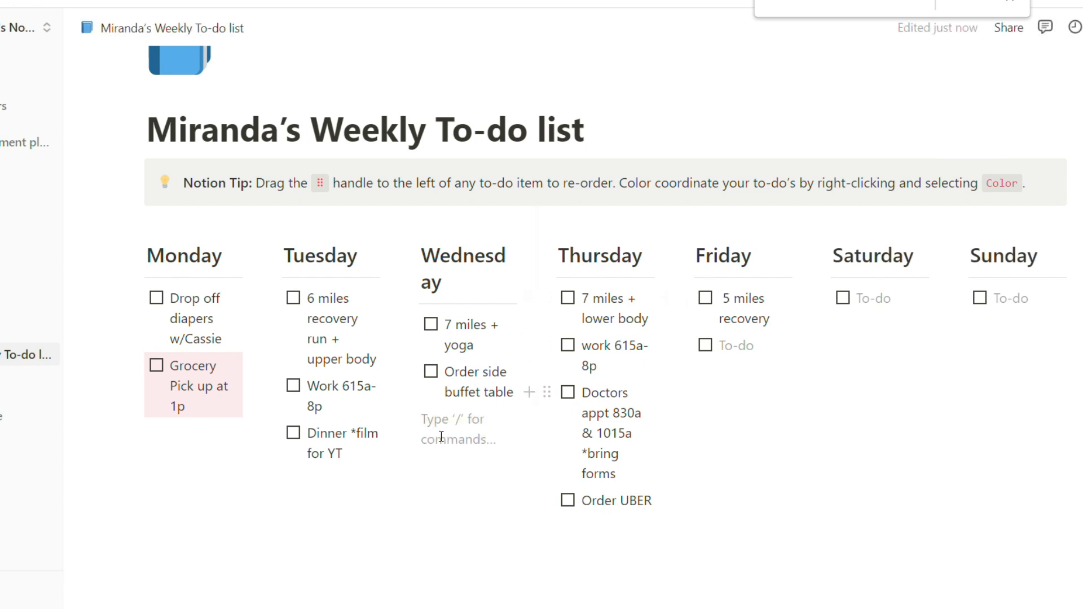
click(516, 404)
key(Return)
text(GC order )
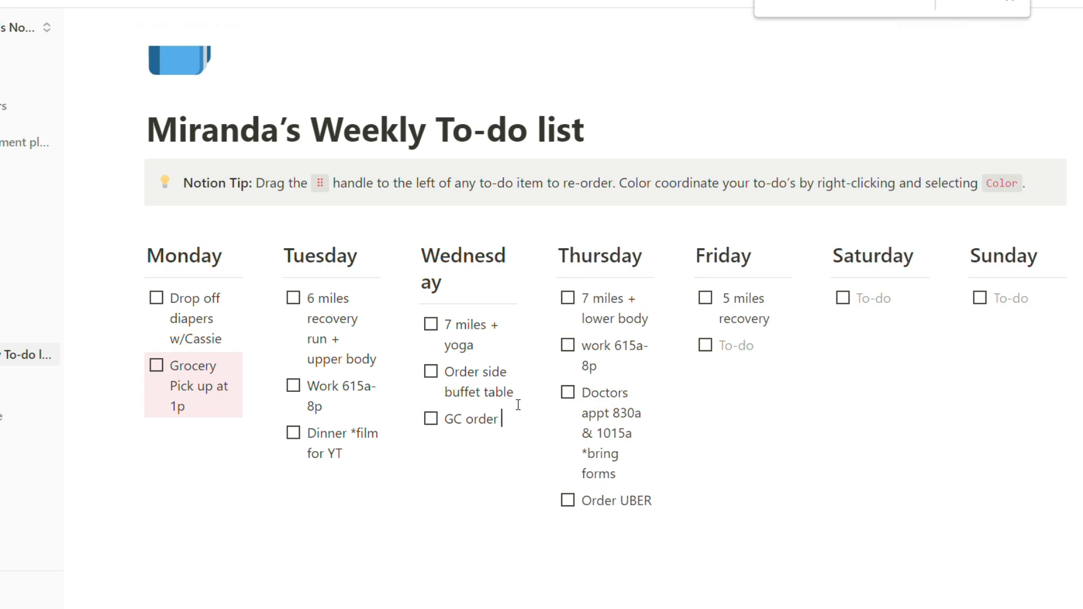
text(at 4p)
key(Return)
text(Dry cleaning pu)
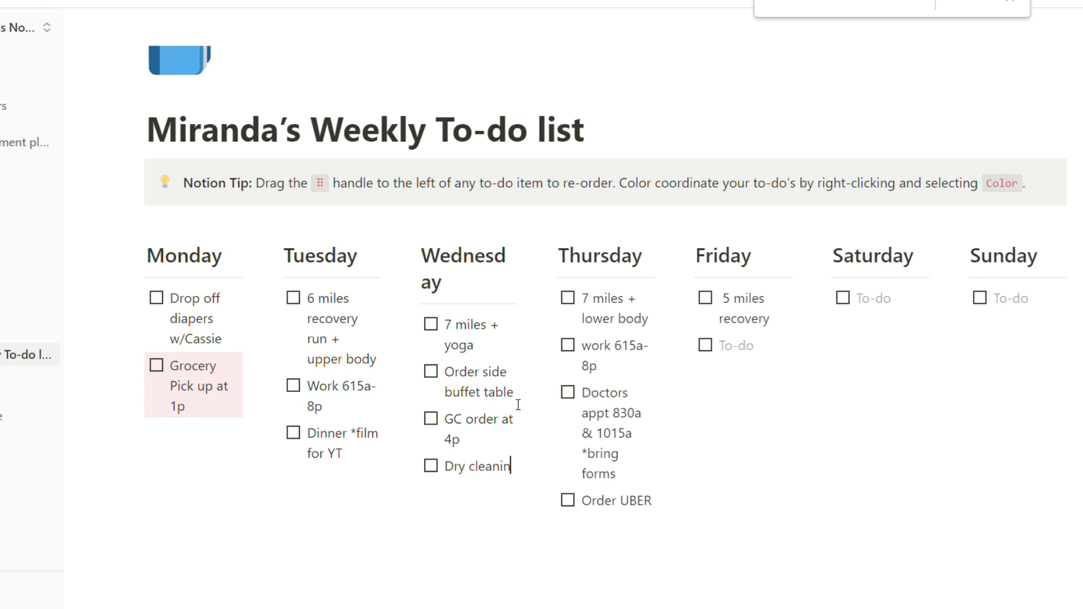
key(BackSpace)
key(BackSpace)
key(BackSpace)
text(drop off)
Enter "flight 8p *airport by 6p" in Friday's empty second to-do.
click(727, 349)
text(flight)
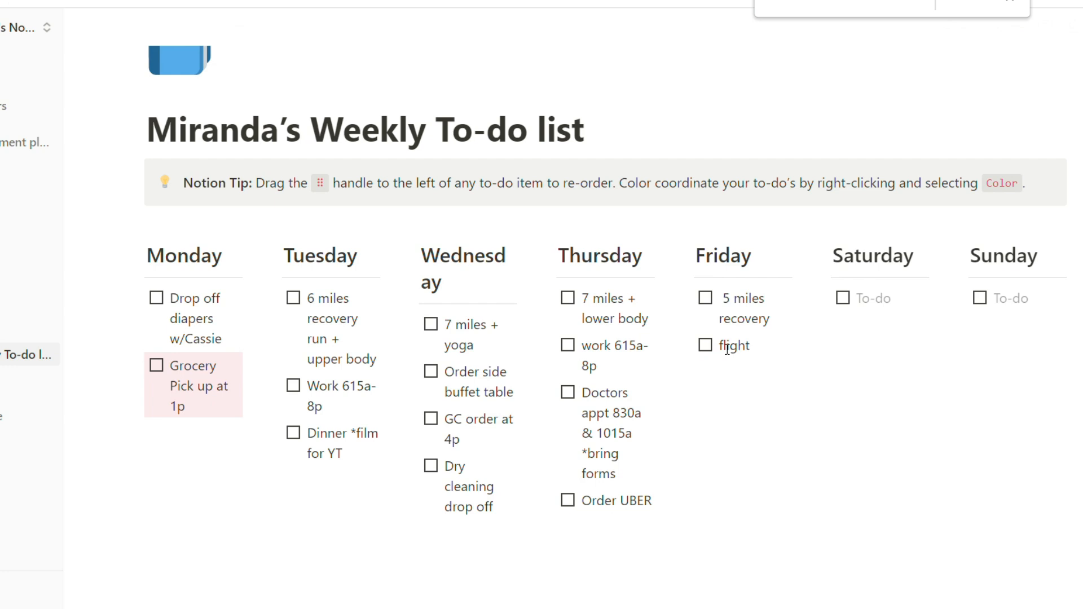
text( 8p)
key(Return)
key(BackSpace)
key(BackSpace)
text(*airport by 6p)
Fill Saturday with the to-dos "12 mile long run" and "NBA game at 7p (be at arena by 4p)".
click(873, 307)
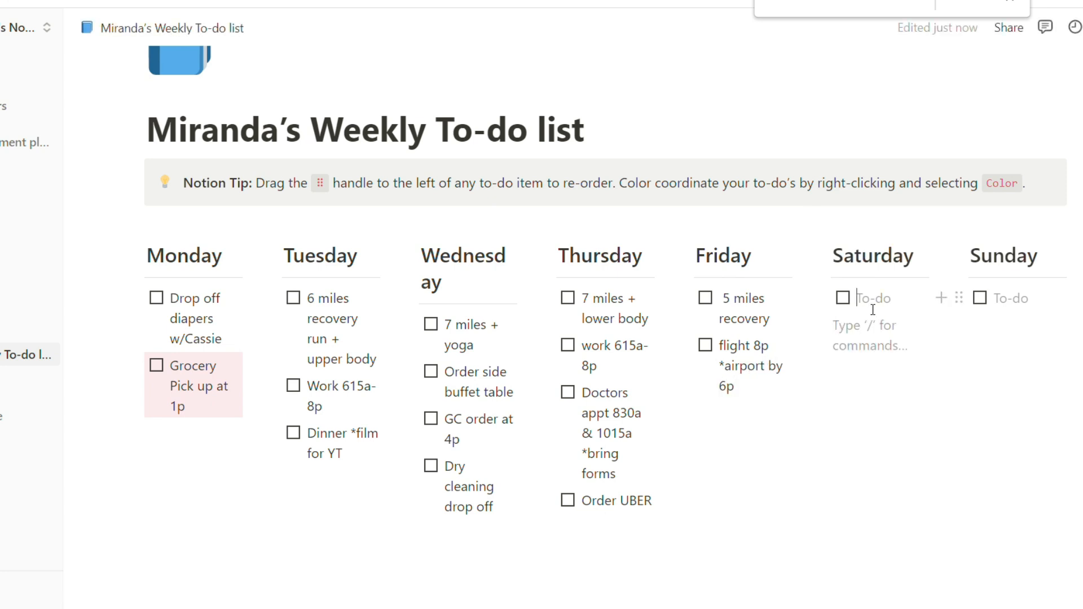
text(12 mile long run)
key(Return)
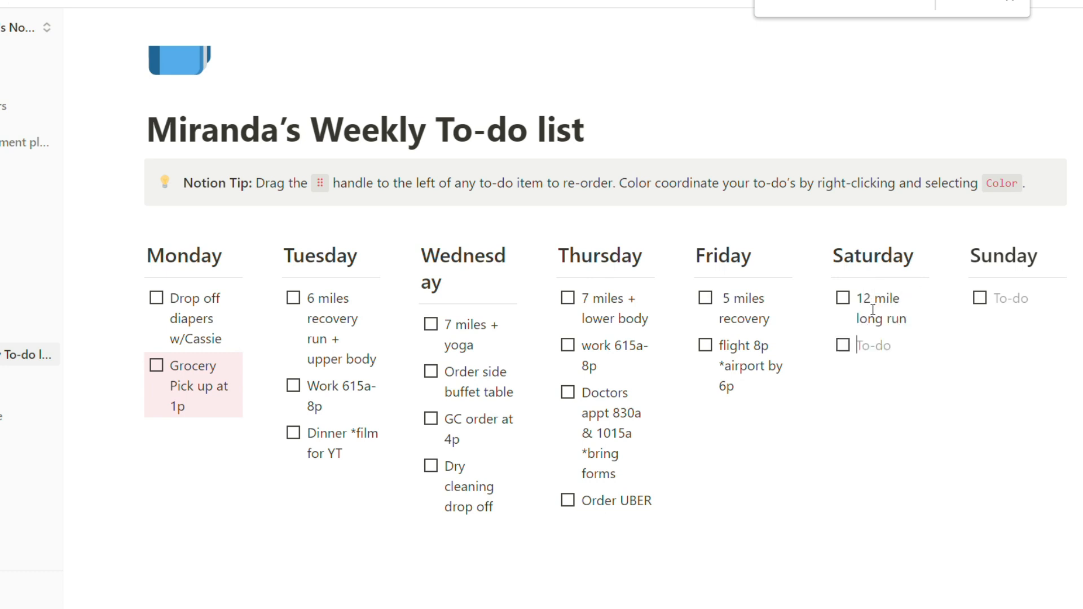
text(NBA game at 7p)
key(Return)
key(BackSpace)
text(()
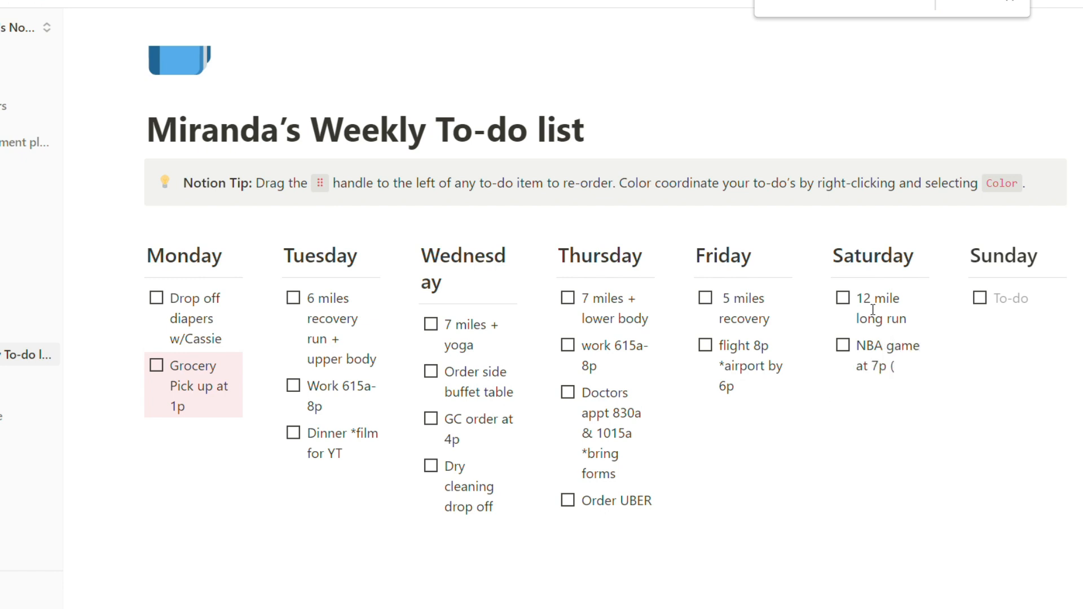
text(be at arena by 4p))
key(Return)
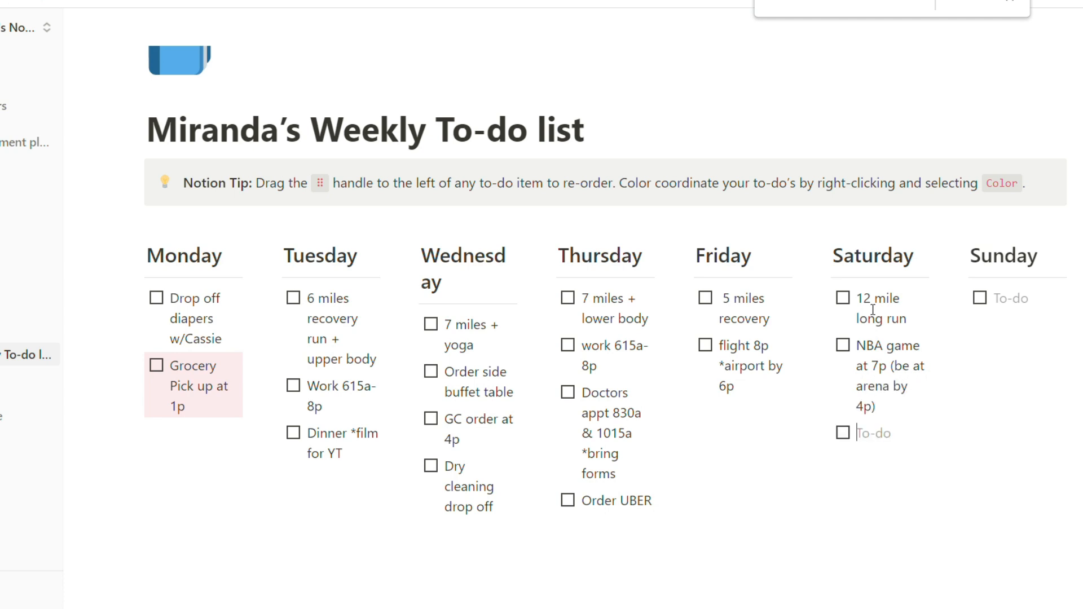
key(BackSpace)
Fill Sunday with the to-dos "8 mile recovery" and "flight 4p *airport by 2p".
click(1028, 304)
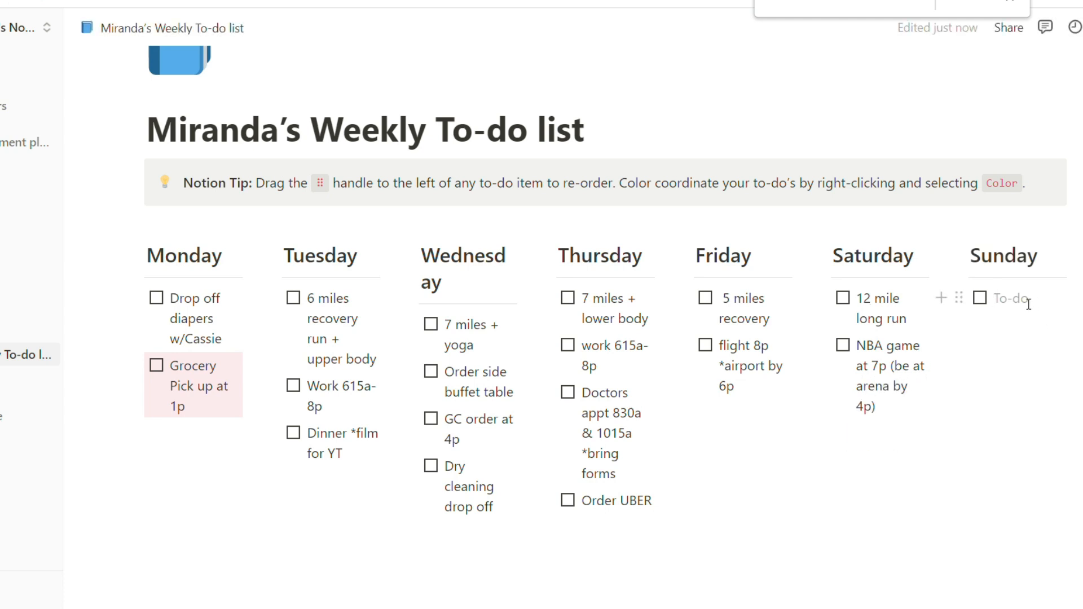
text(8 mile recovery)
key(Return)
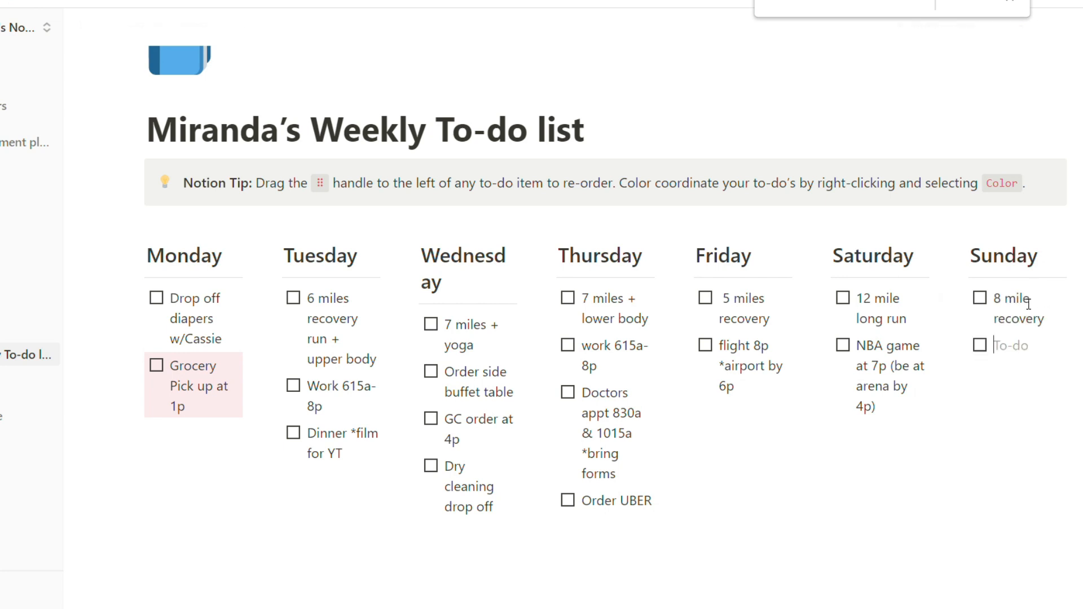
text(flight 4p)
key(Return)
key(BackSpace)
key(BackSpace)
text(*airport by 2)
text(-)
key(BackSpace)
text(p)
scroll(1029, 304, down, 1)
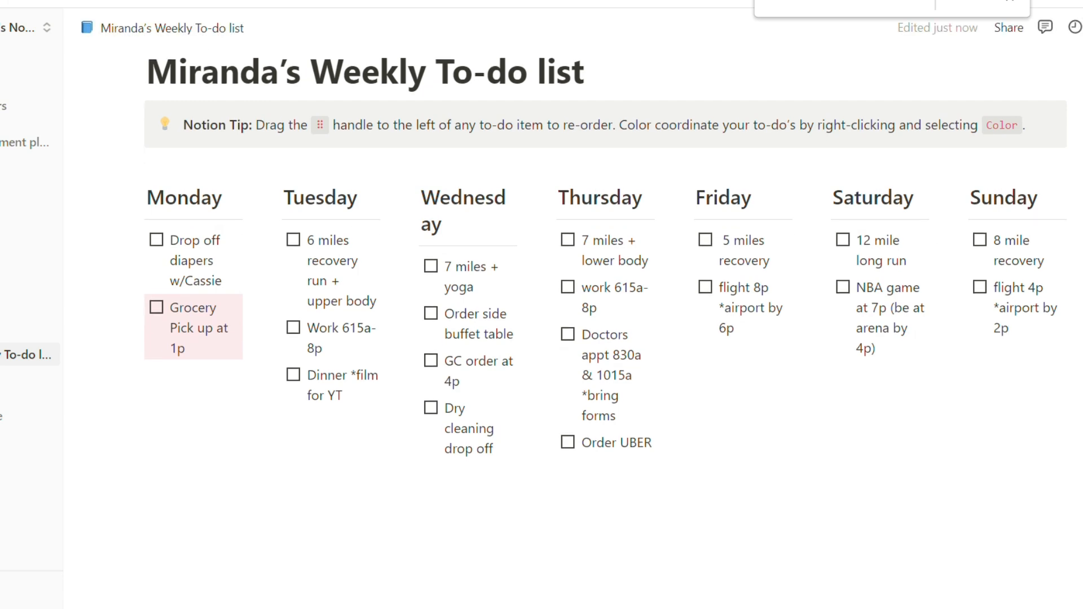